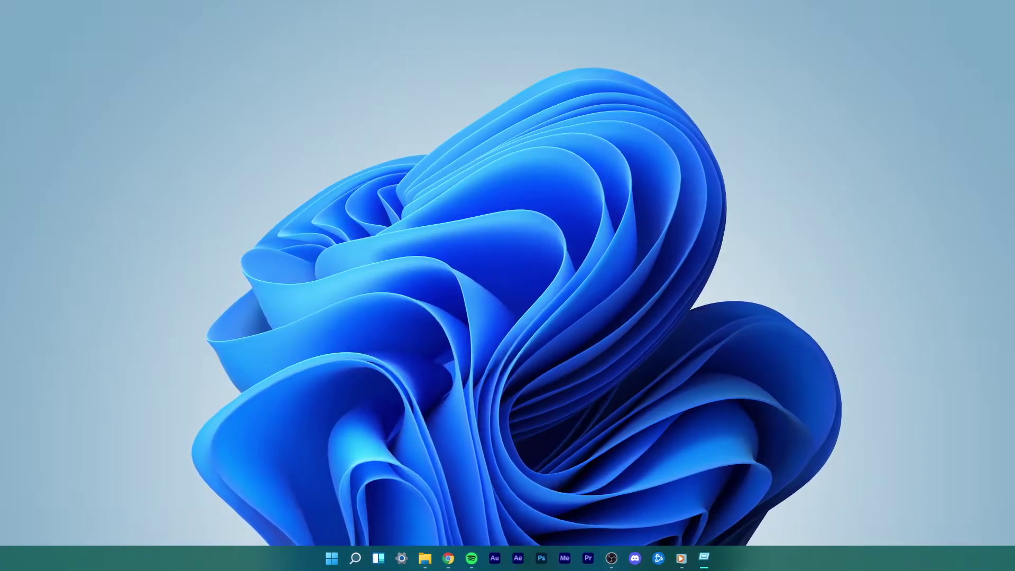
Step: Move the Run dialog toward the centre of the screen
drag(516, 254, 463, 210)
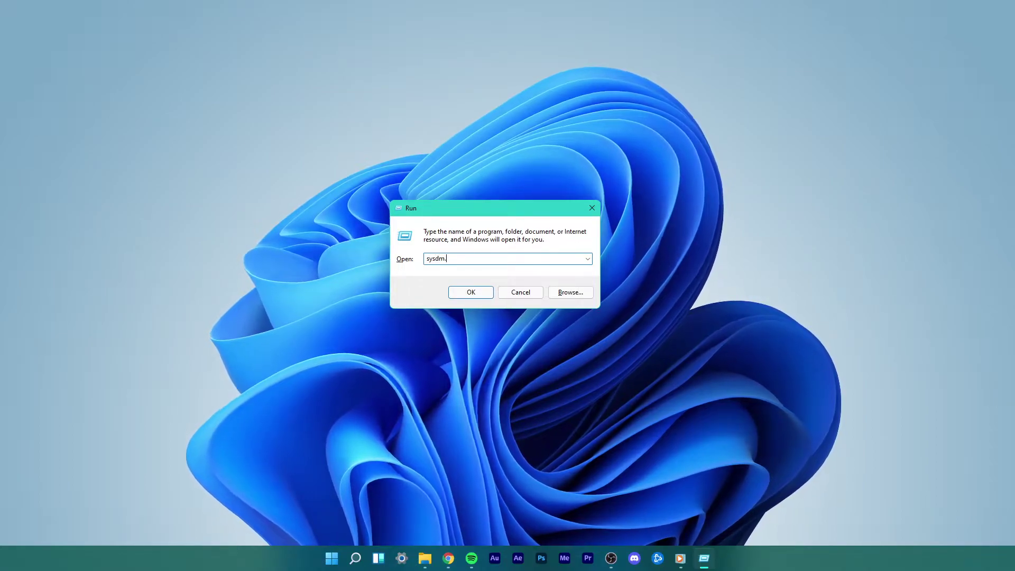
Step: Launch System Properties with sysdm.cpl and centre its window on screen
key(Return)
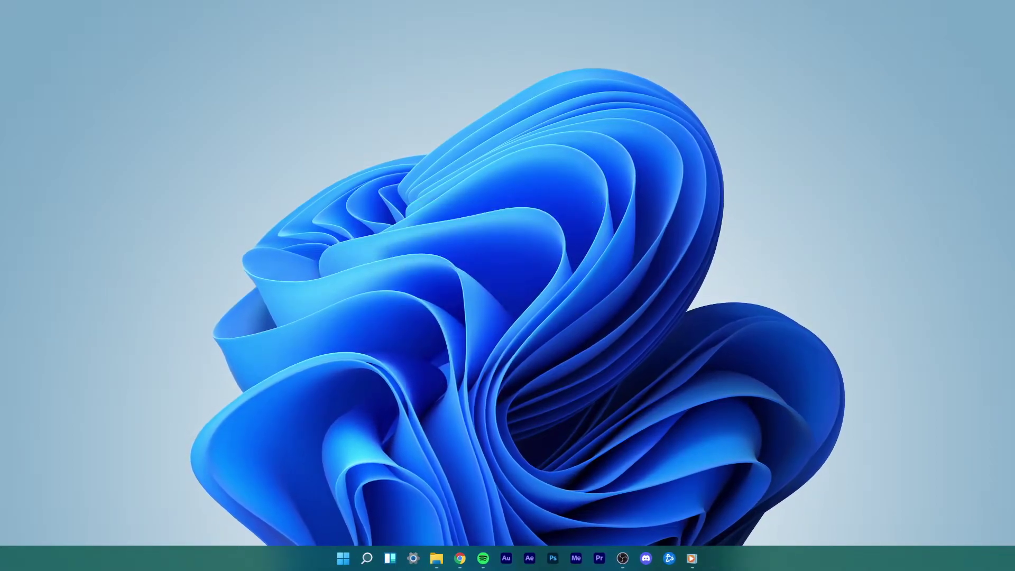
drag(15, 132, 497, 147)
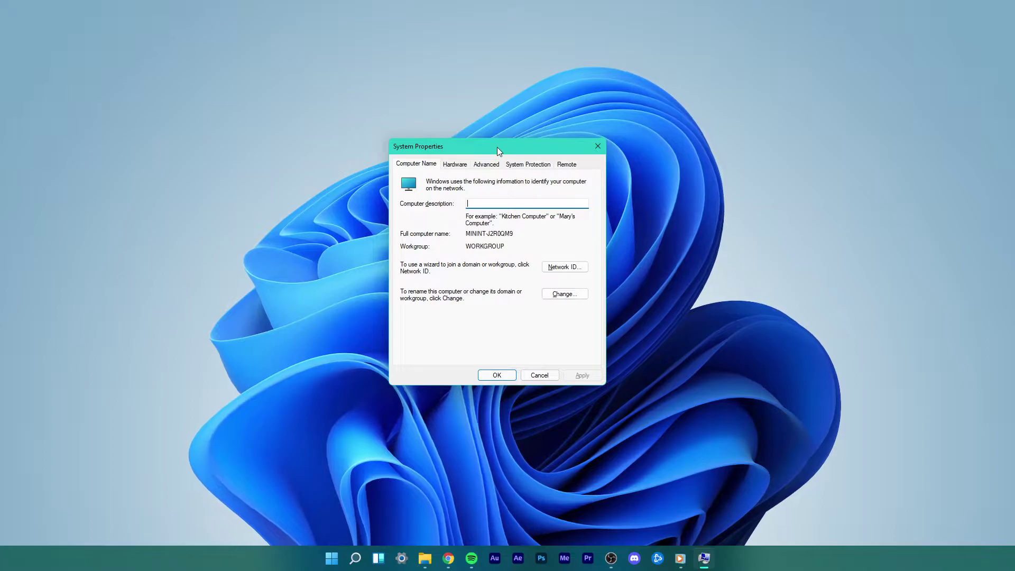
Step: Open Performance Options from the Advanced tab's Performance settings and reposition it
click(518, 165)
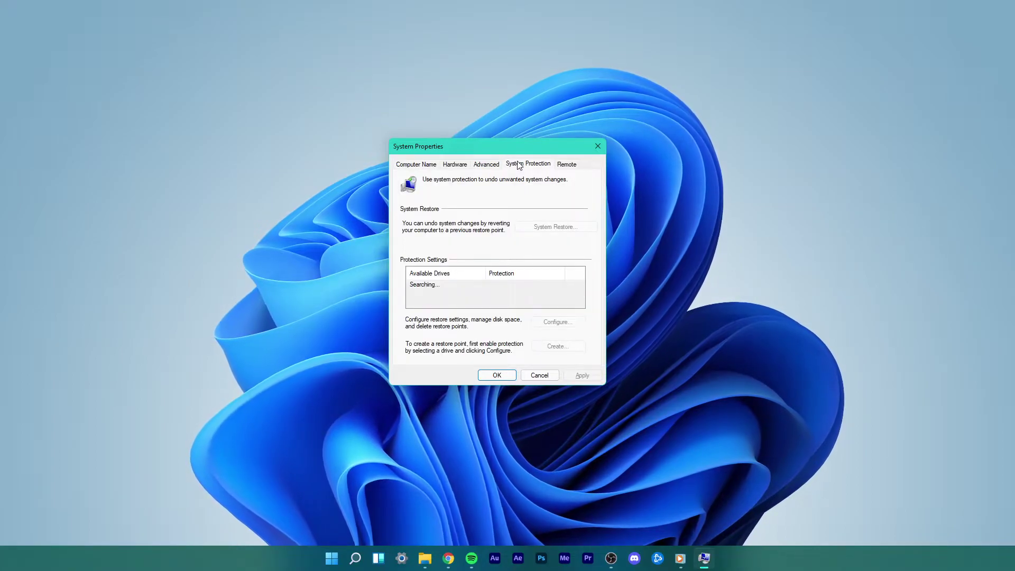
click(484, 165)
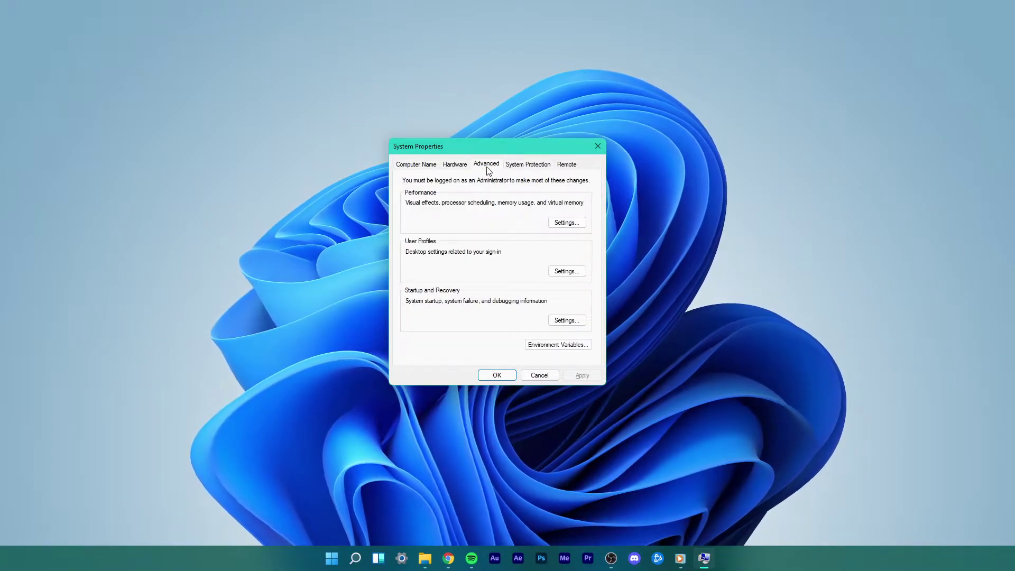
click(562, 223)
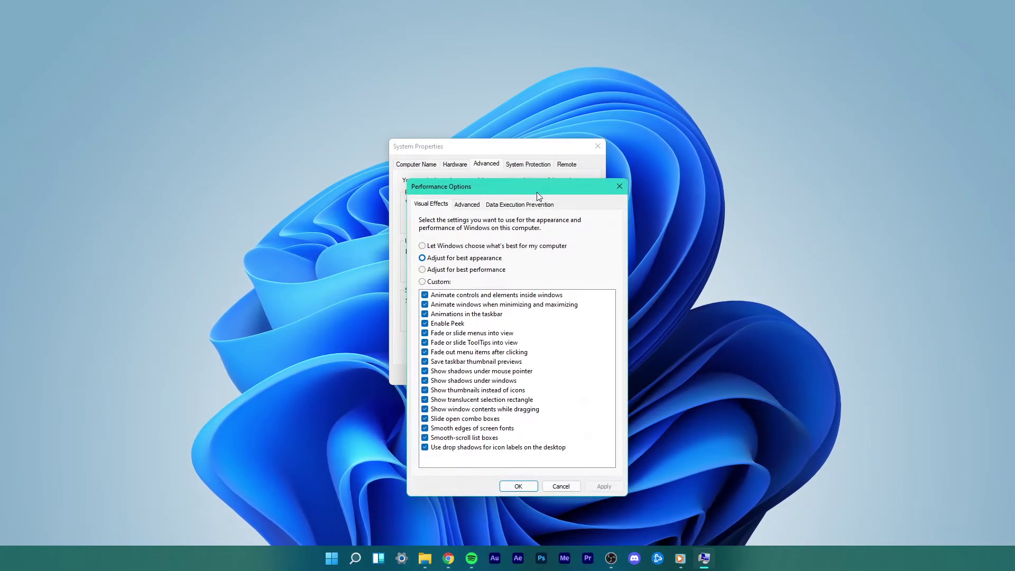
drag(537, 193, 512, 137)
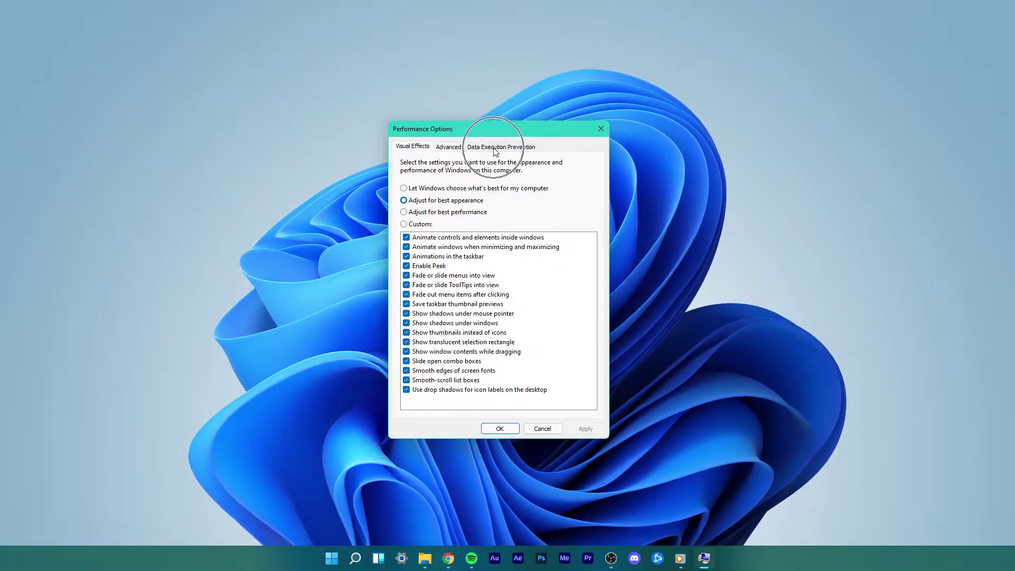
Step: Turn on DEP for all programs except selected ones and browse for an exception
click(495, 148)
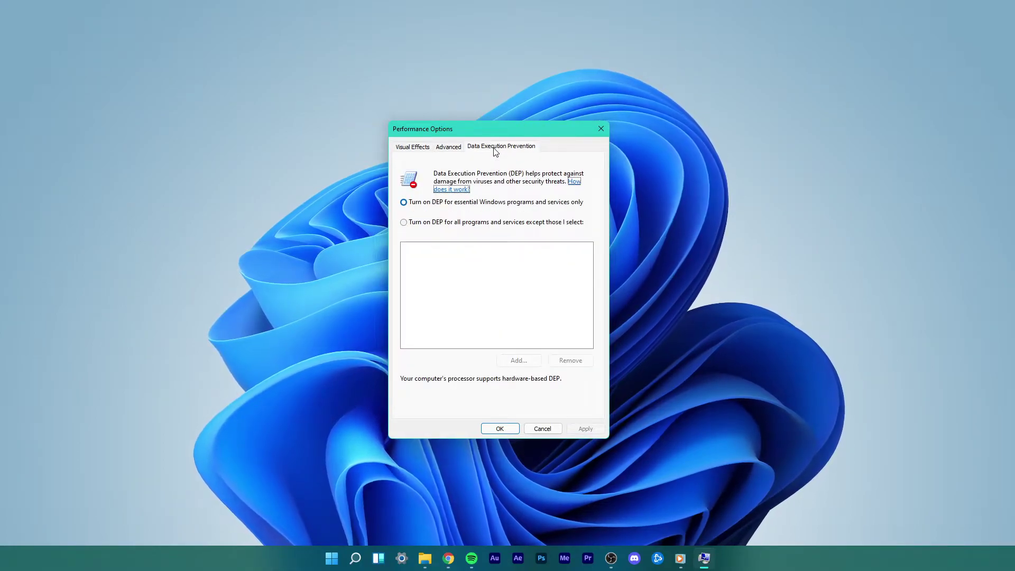
click(404, 223)
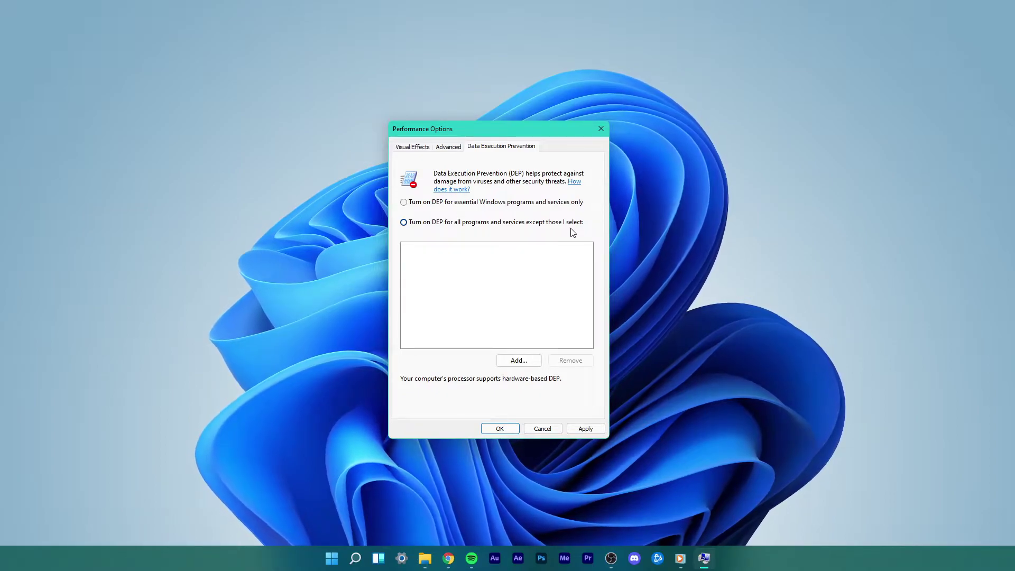
click(531, 362)
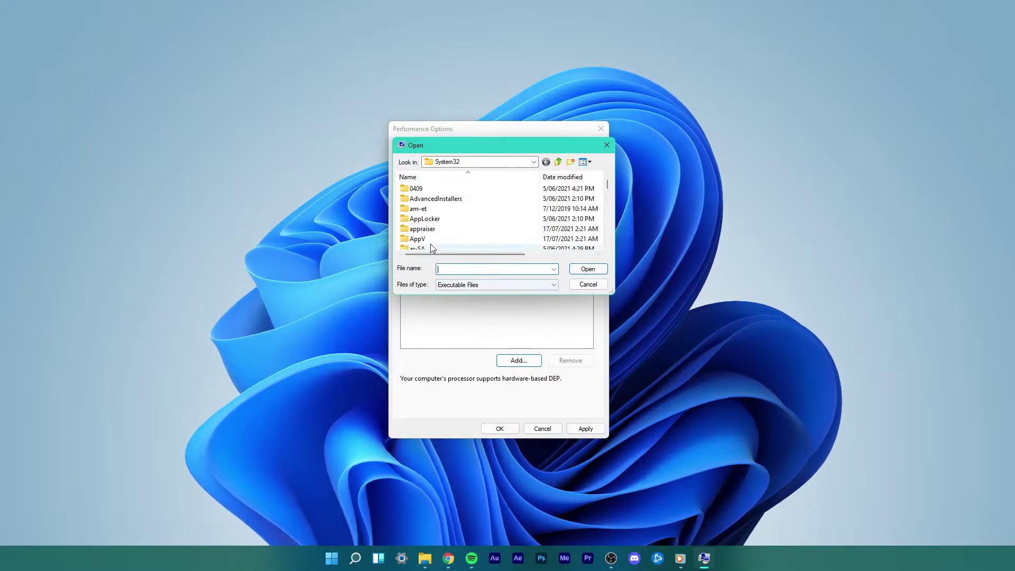
scroll(422, 211, down, 10)
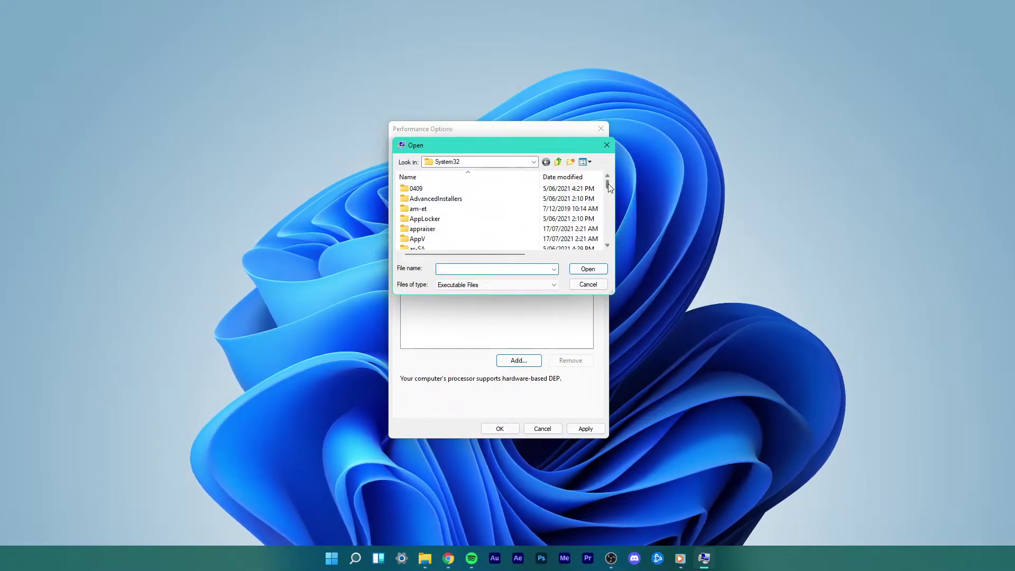
mouse_move(608, 186)
mouse_down()
mouse_move(607, 205)
mouse_move(609, 179)
mouse_move(607, 194)
mouse_up()
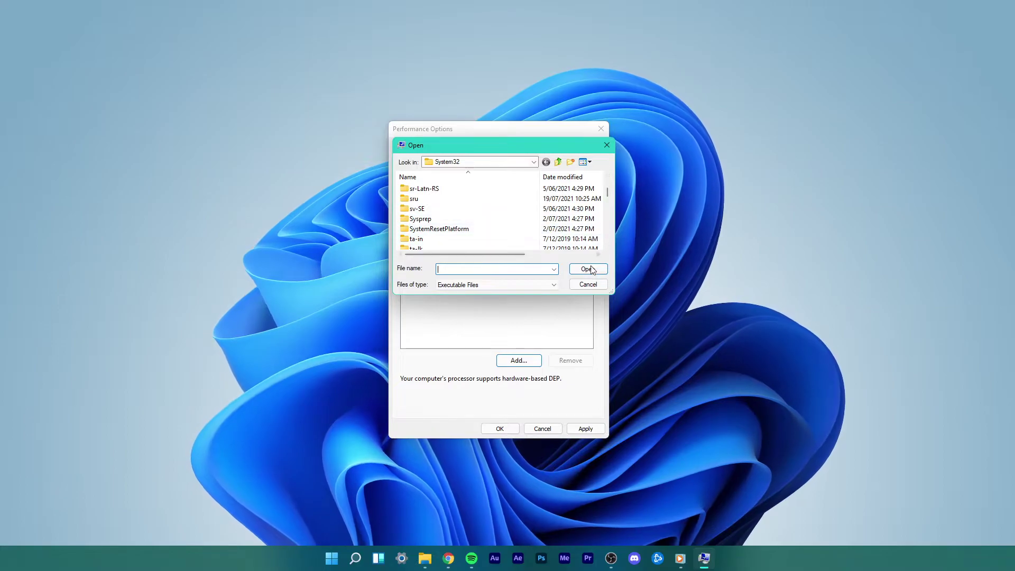
Step: Close the picker without adding exceptions, apply DEP, and close System Properties
click(588, 284)
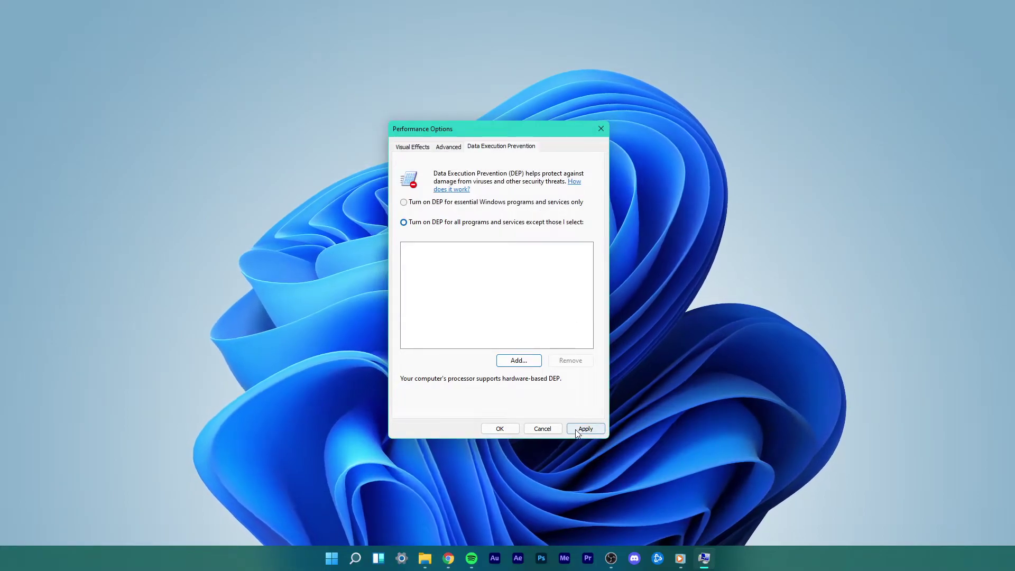
click(500, 428)
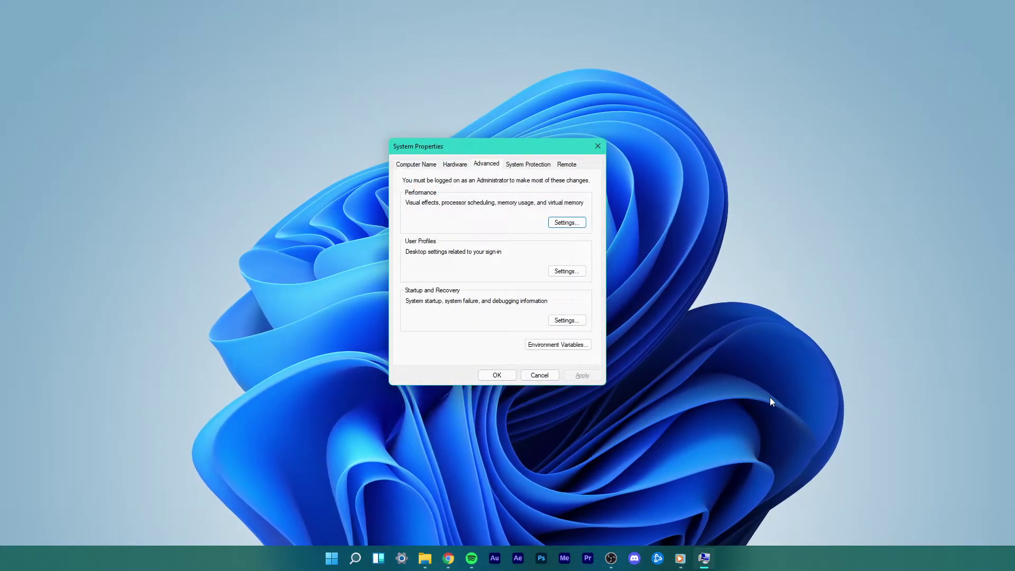
click(548, 372)
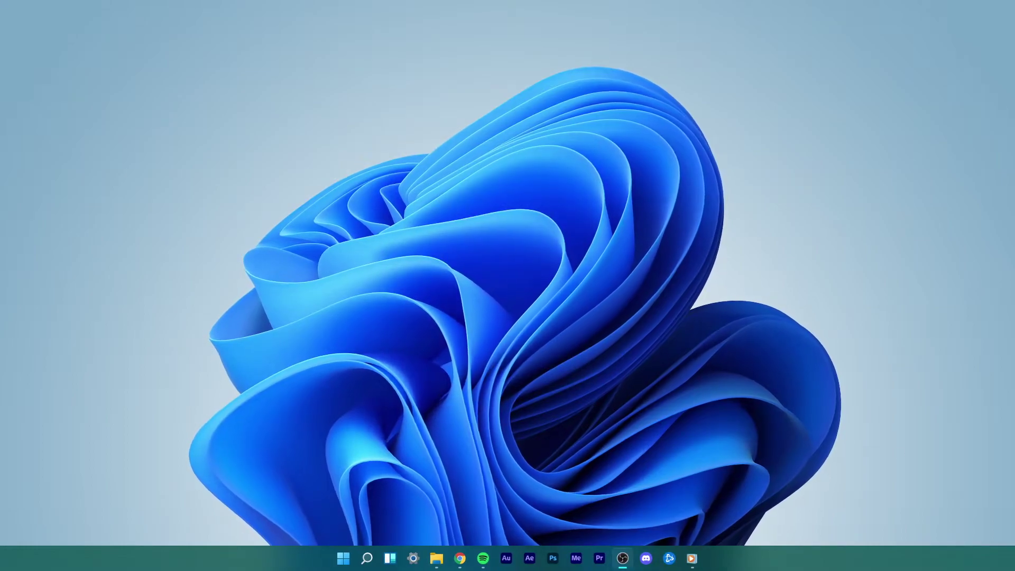
Step: Open Windows Security's Virus & threat protection page via a Start search
key(super)
text(window)
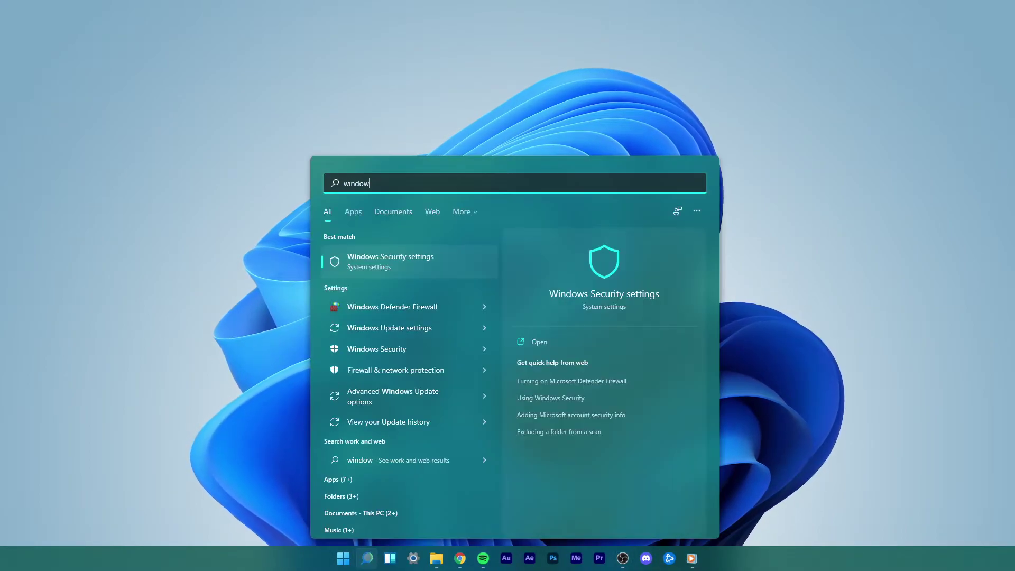
key(Return)
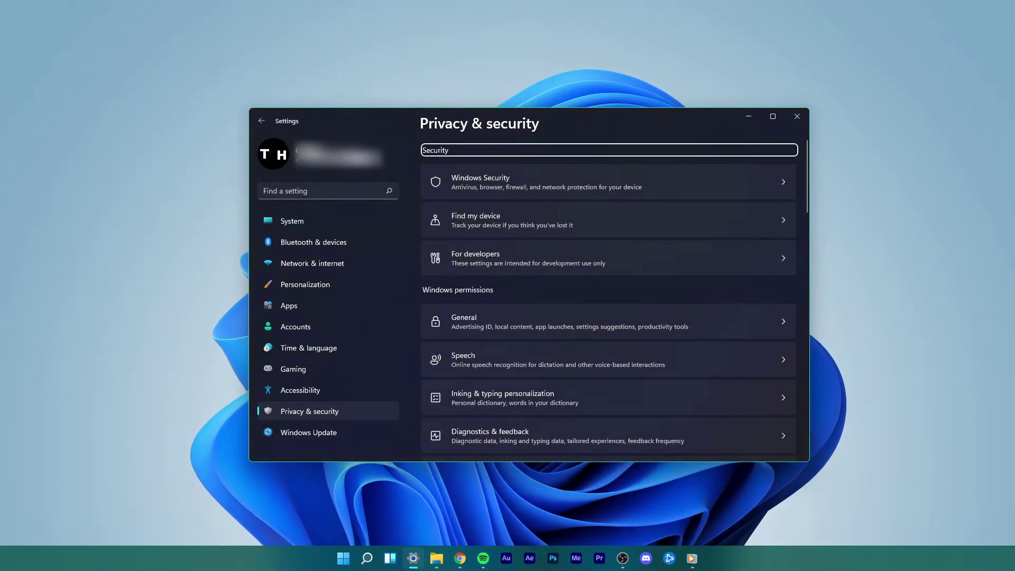
click(521, 180)
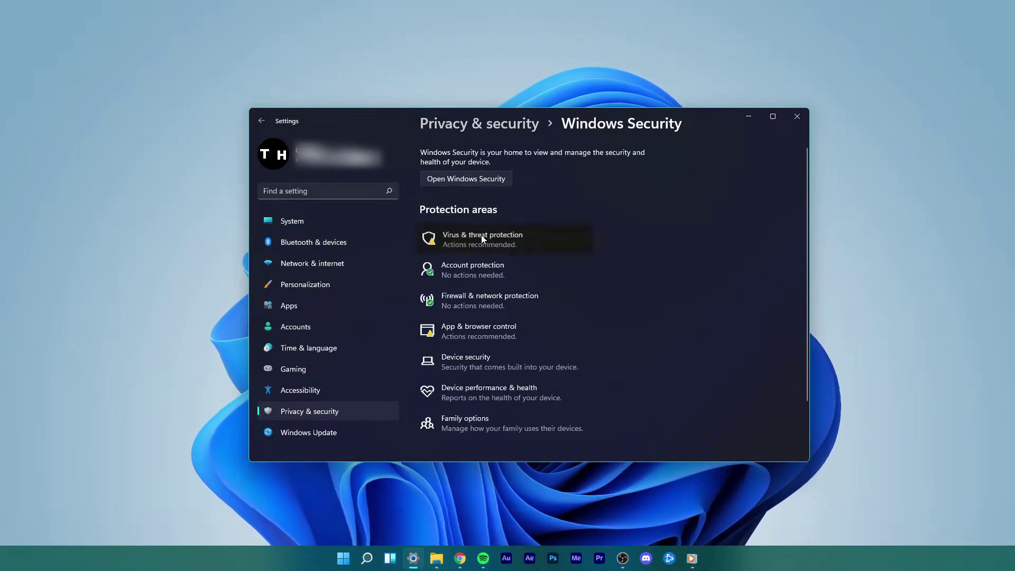
click(481, 235)
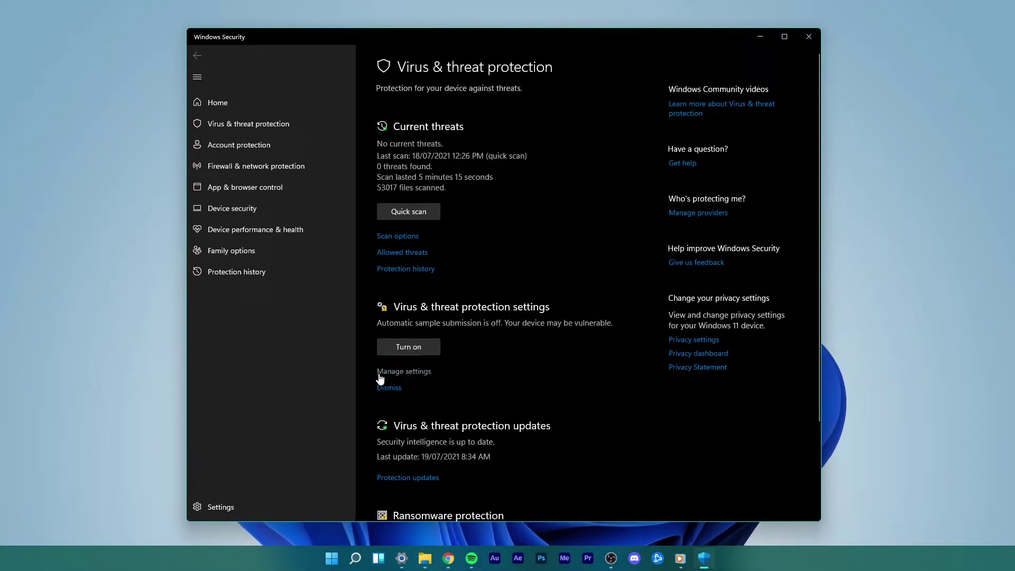
Step: Switch real-time protection off, then close Windows Security and Settings
click(403, 372)
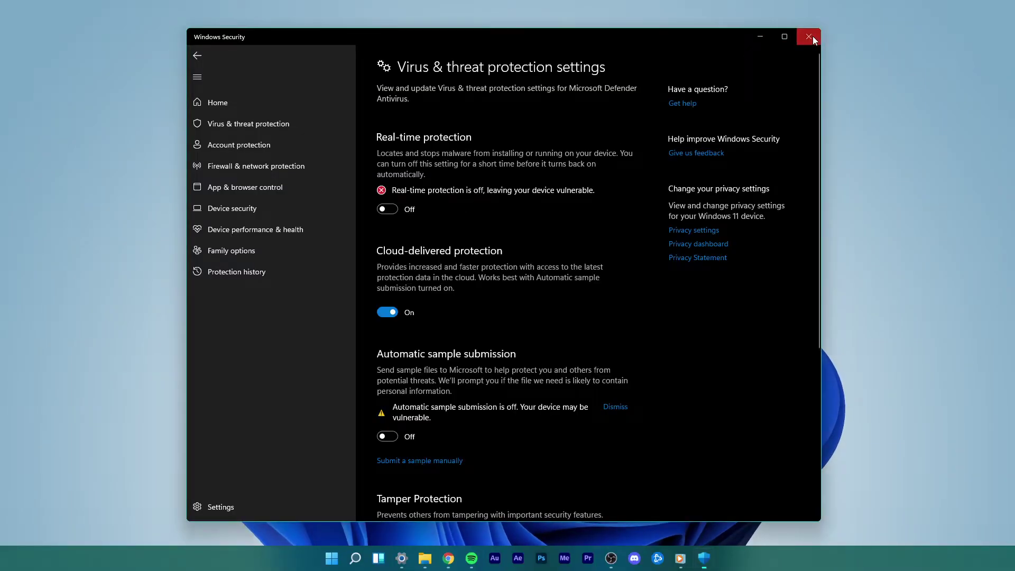
click(808, 36)
click(794, 115)
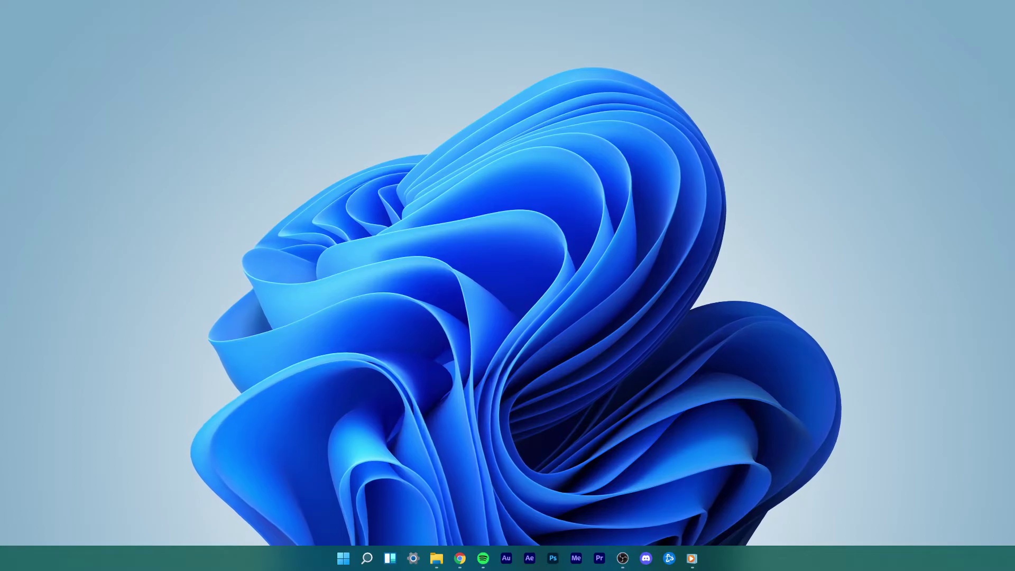
Step: Launch Task Manager from a 'task' search and open its Create new task dialog
key(super)
text(task)
key(Return)
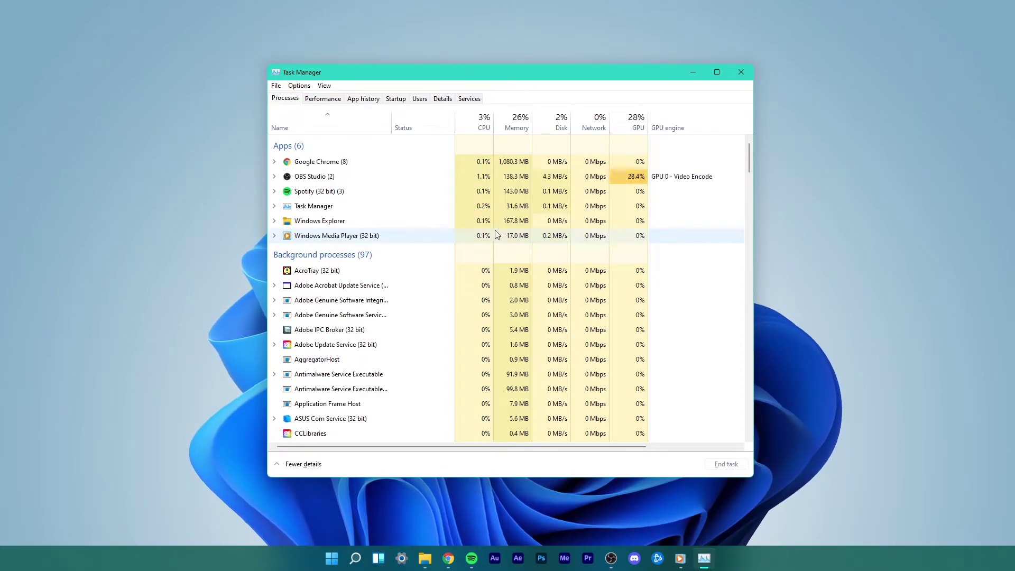
click(276, 86)
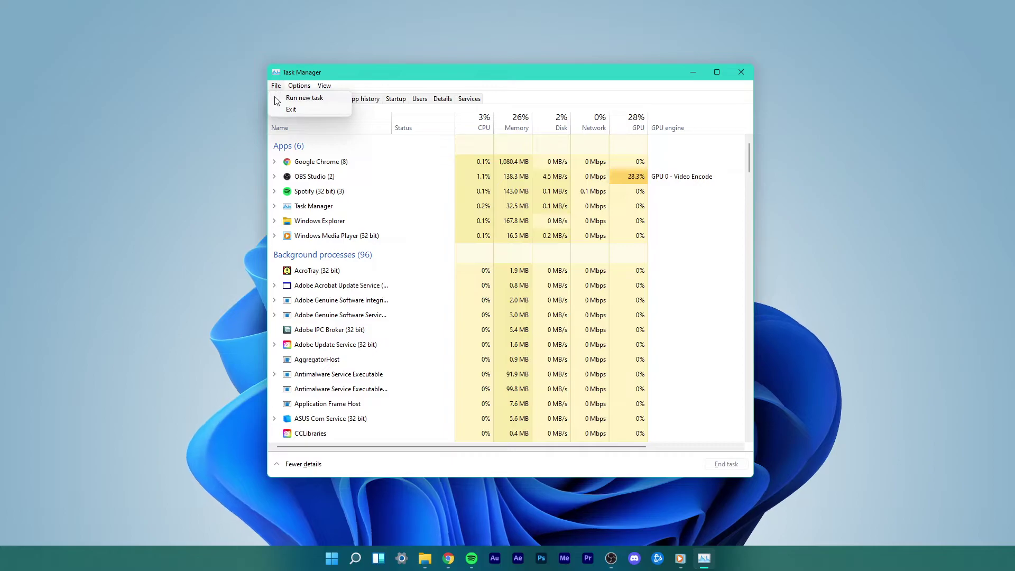
click(277, 99)
drag(382, 103, 439, 148)
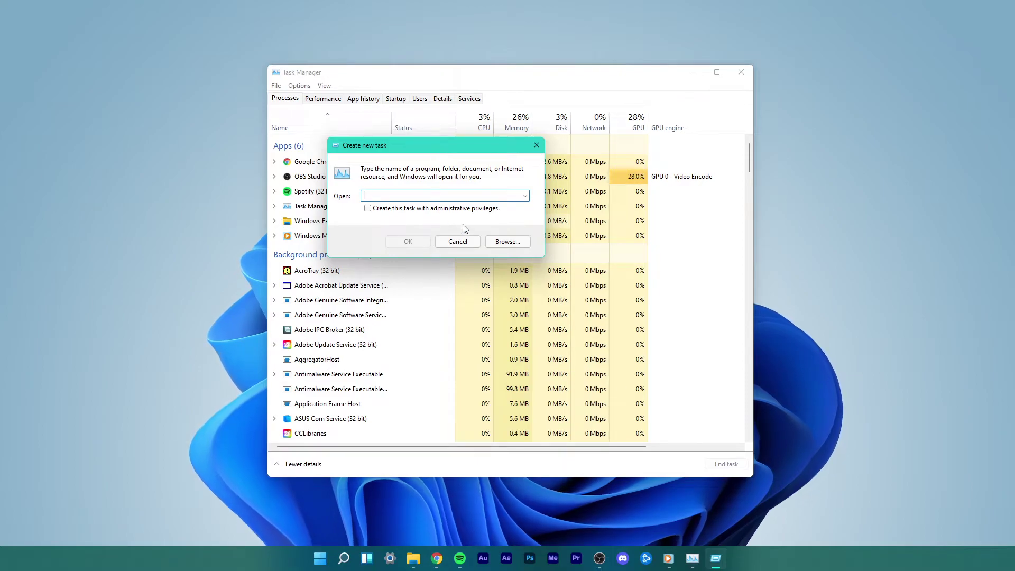
Step: Browse to C:\Windows\System32 and locate cmd in the file picker
click(494, 241)
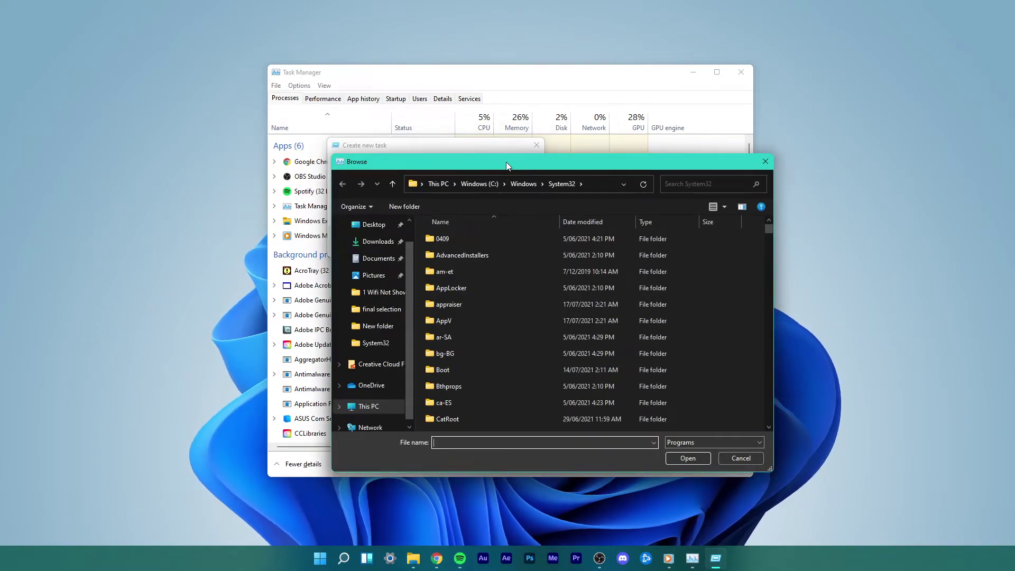
drag(506, 161, 447, 126)
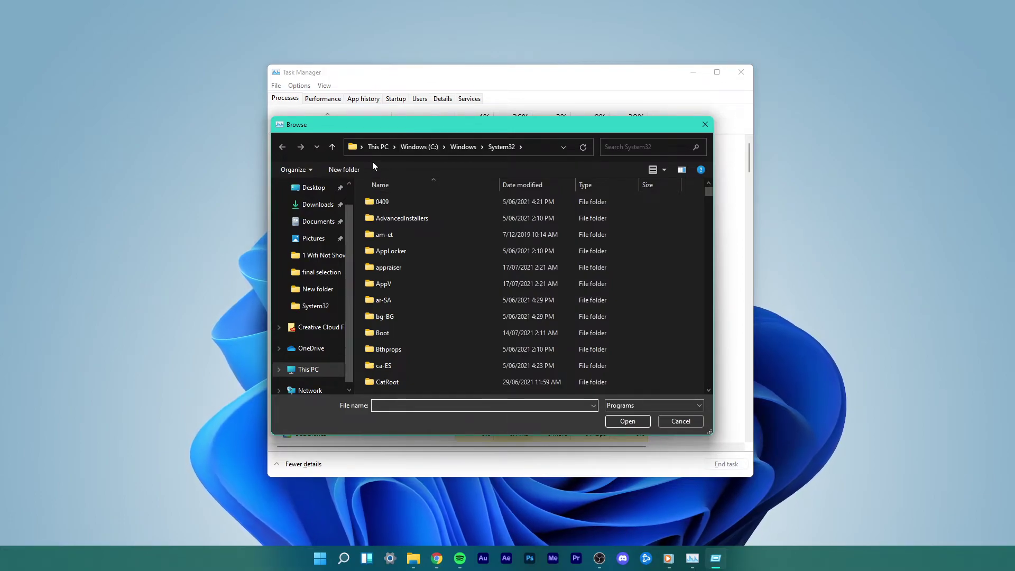
click(410, 147)
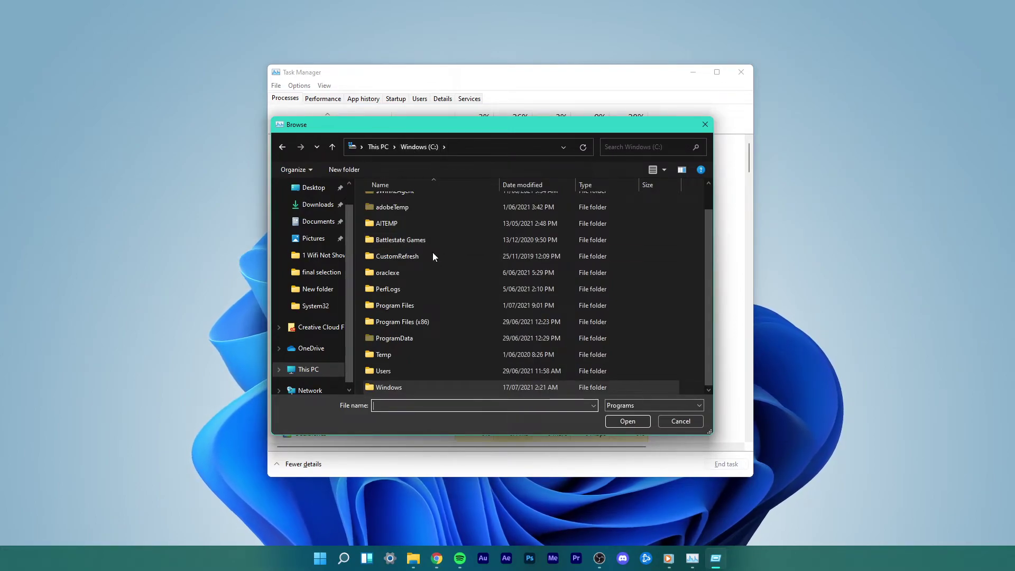
double_click(404, 387)
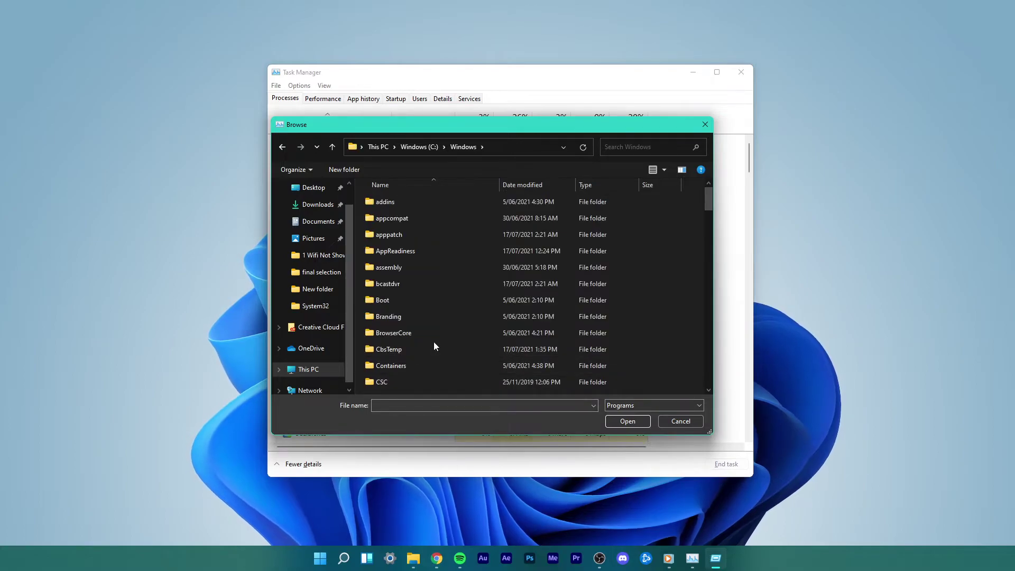
text(sys)
double_click(402, 213)
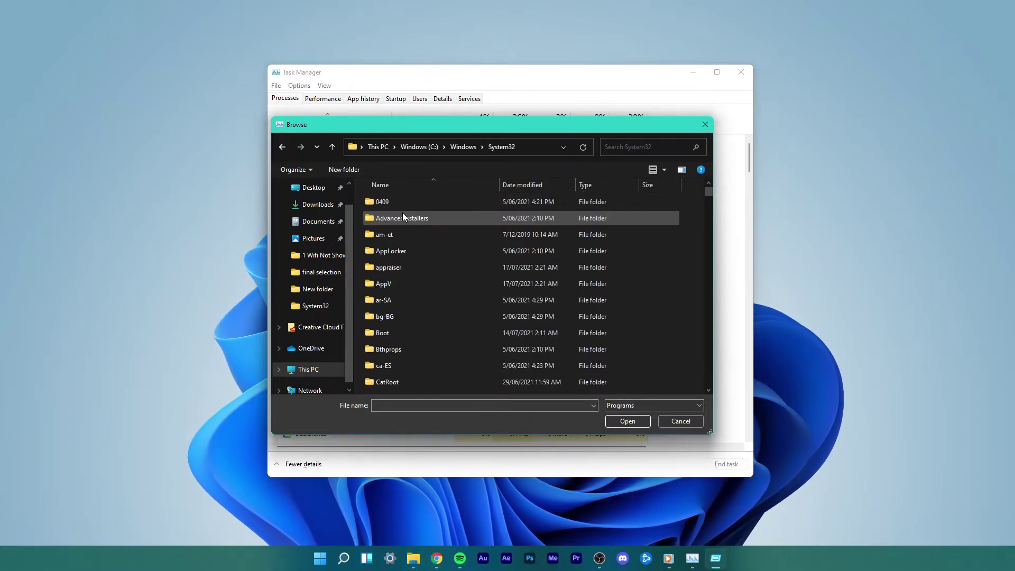
text(cmd)
click(405, 201)
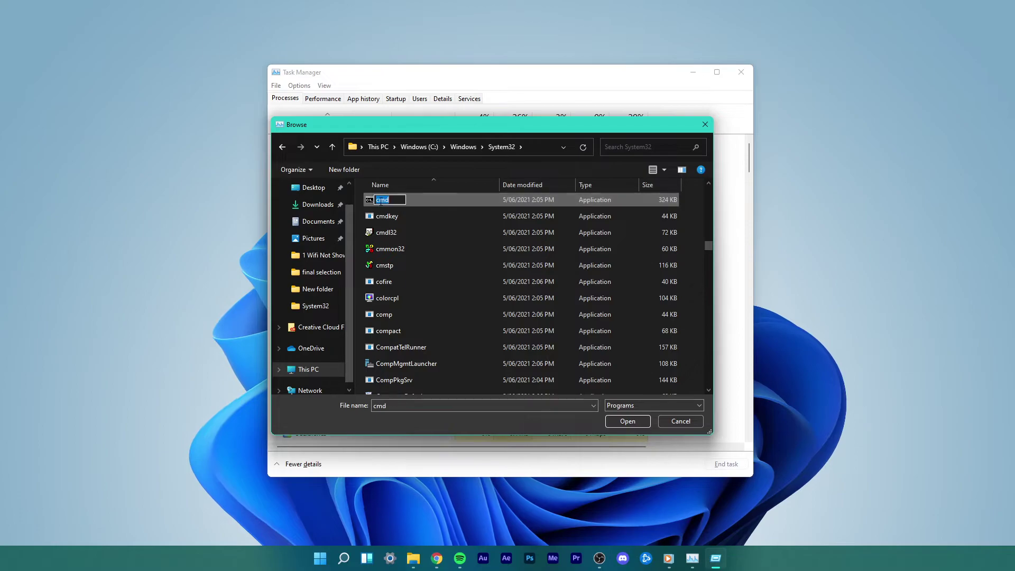
Step: Close the picker and paste C:\Windows\System32\cmd.exe --update into the Open box
click(417, 199)
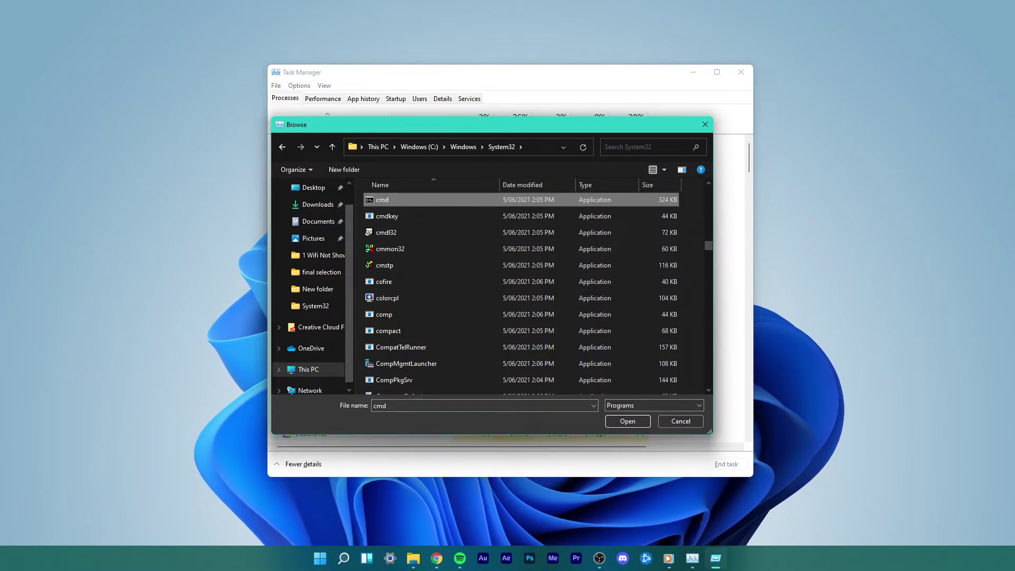
key(Return)
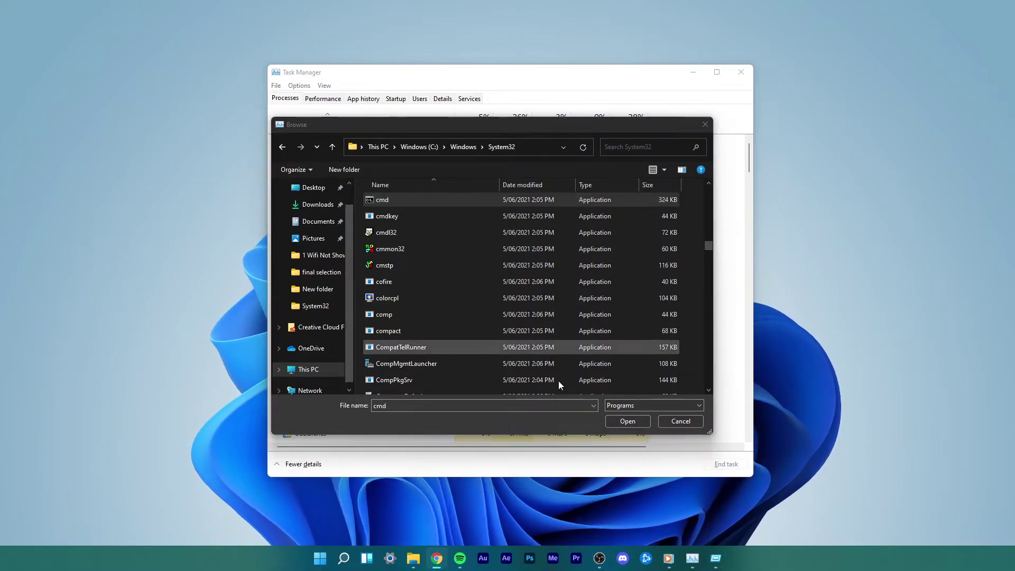
click(678, 421)
text(C:\Windows\System32\cmd.exe --update)
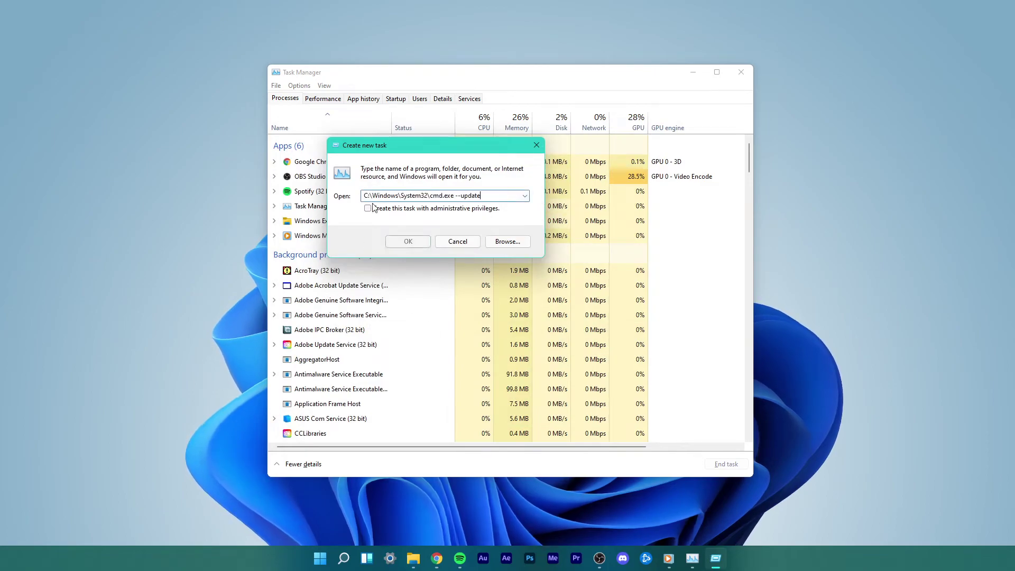
Step: Run the new cmd task, centre the console, and close Task Manager
click(391, 241)
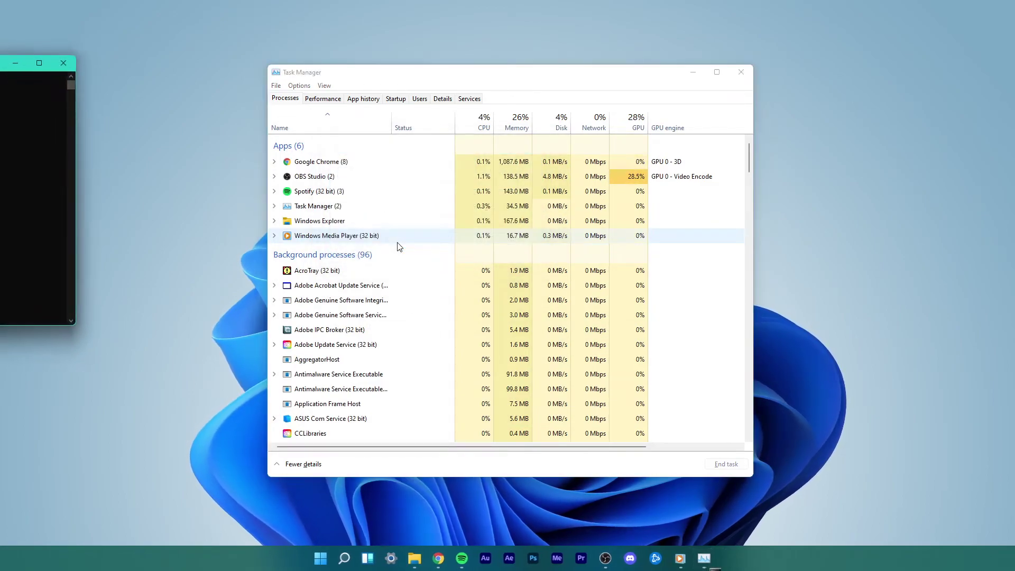
drag(42, 64, 607, 137)
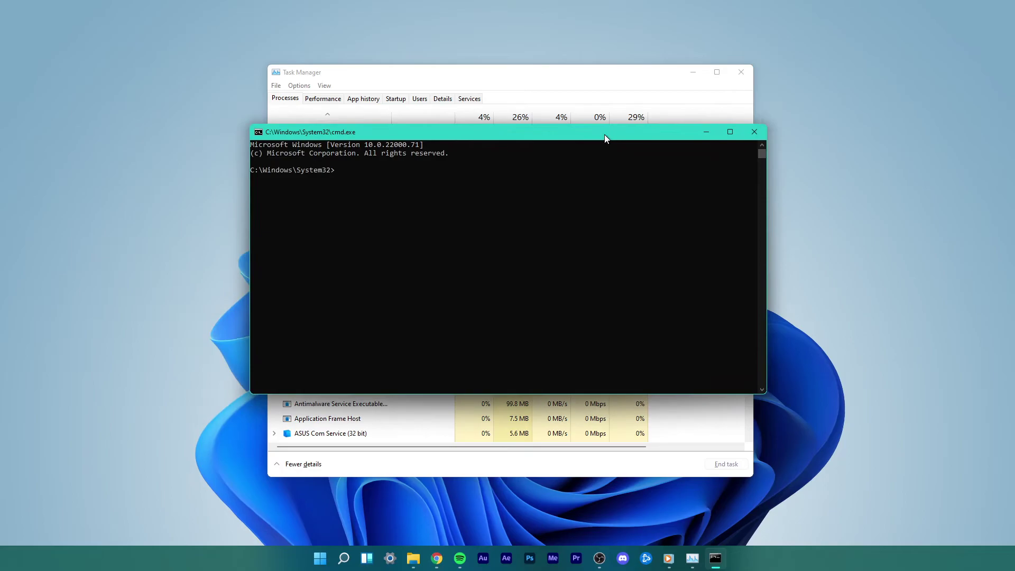
click(741, 72)
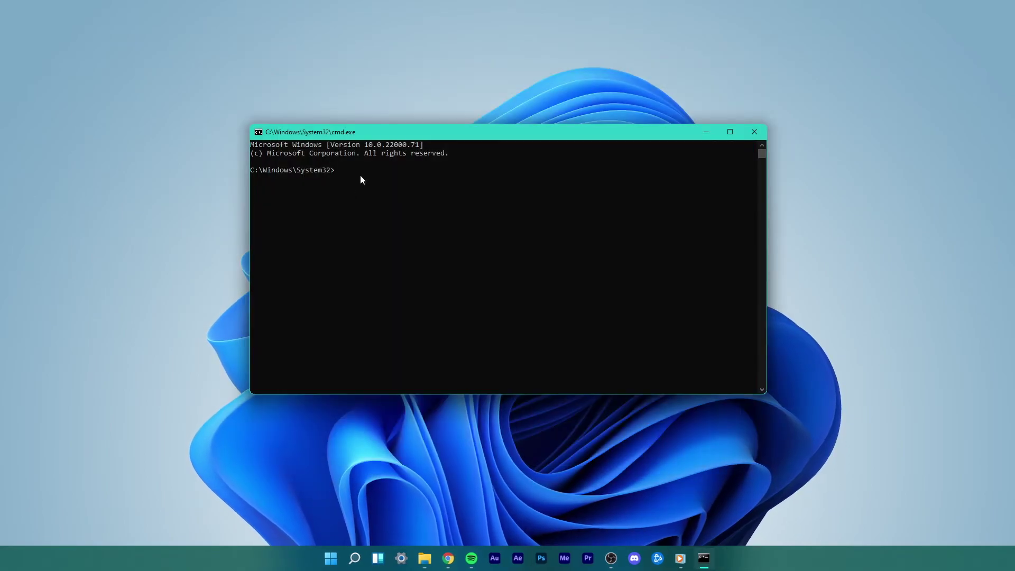
Step: Run gpupdate in Command Prompt, then minimize the console
click(361, 177)
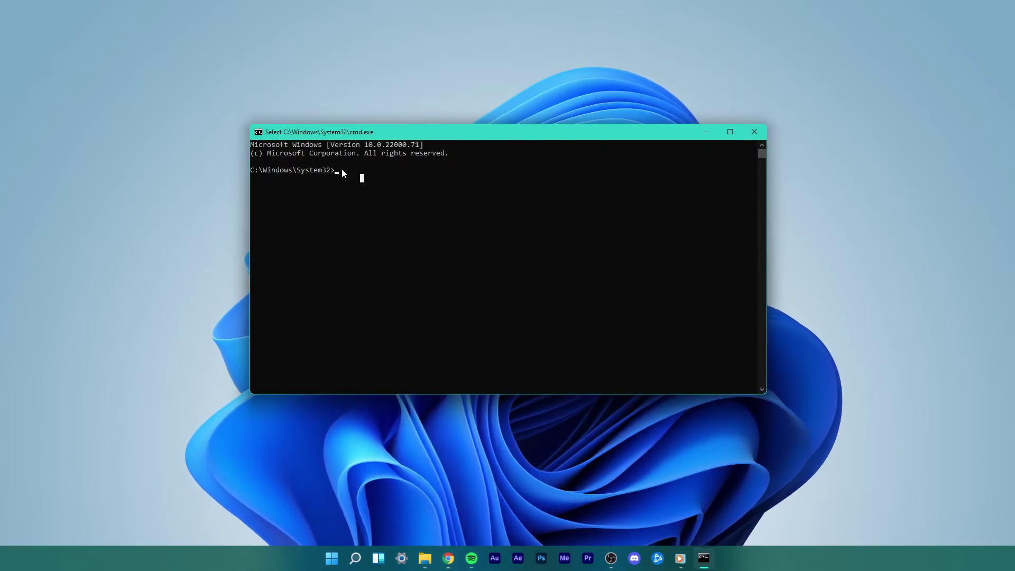
text(gpupdate)
key(Return)
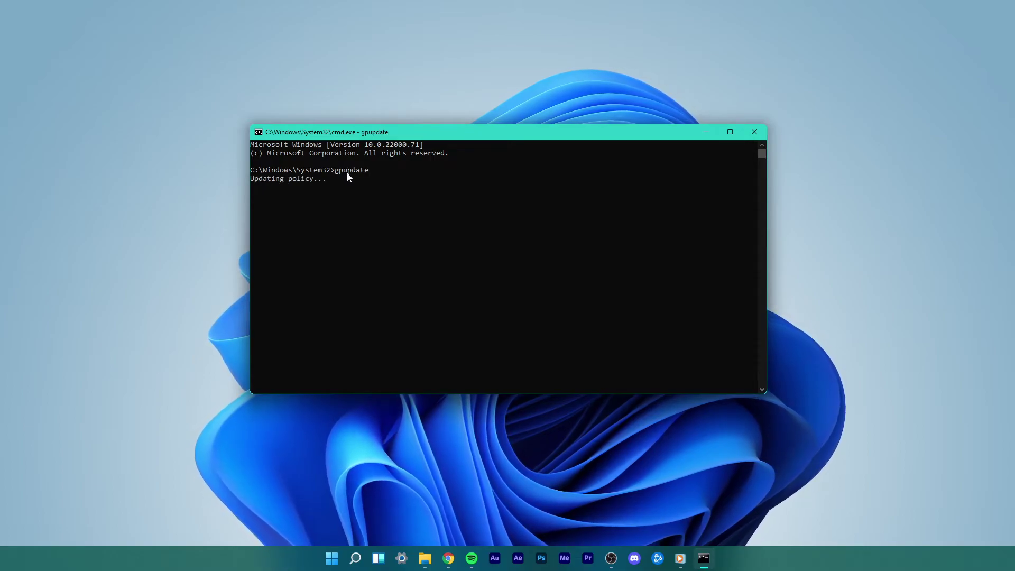
click(705, 131)
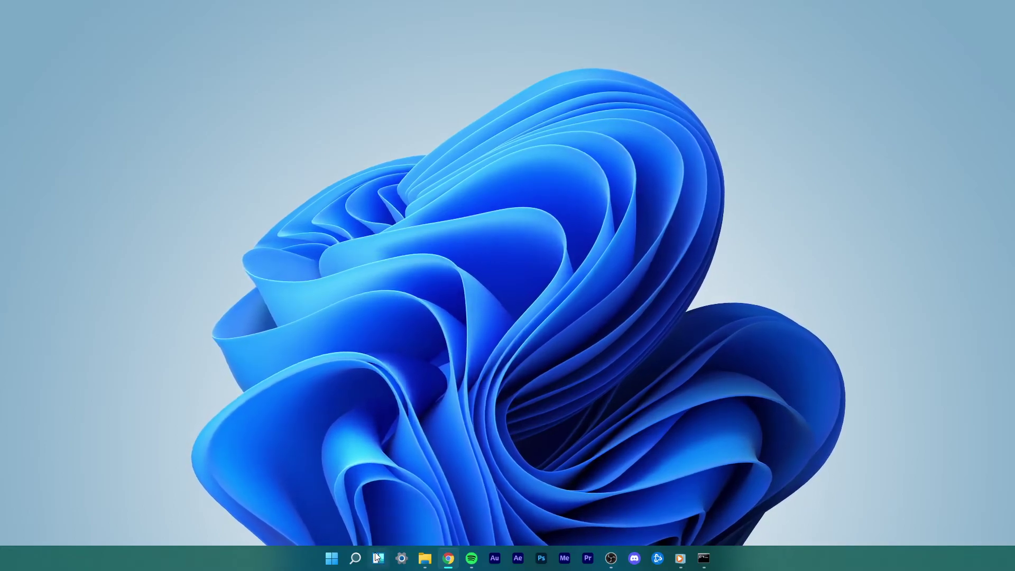
Step: Search Start for rstrui and launch System Restore from the result
click(341, 564)
text(r)
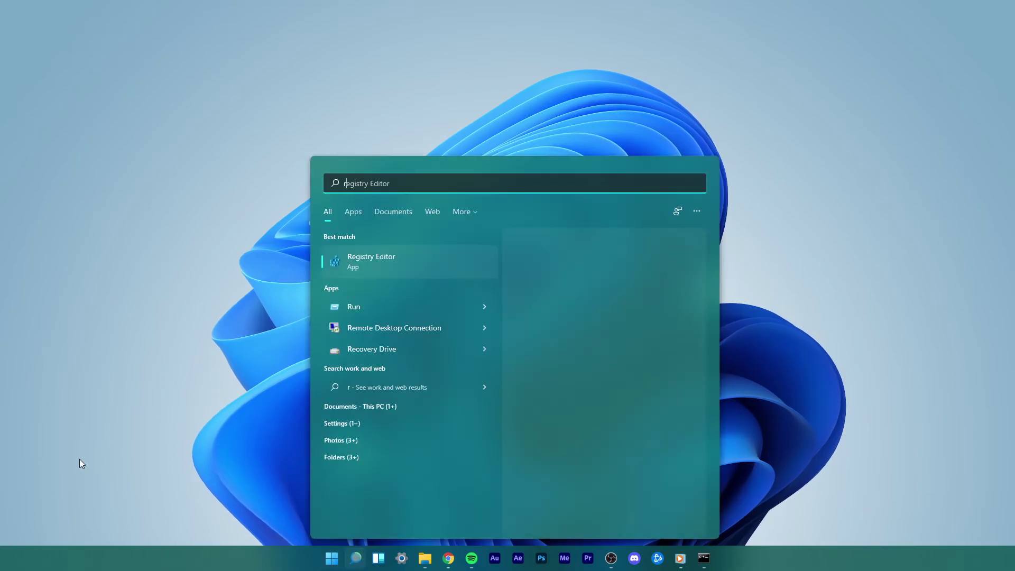
text(strui)
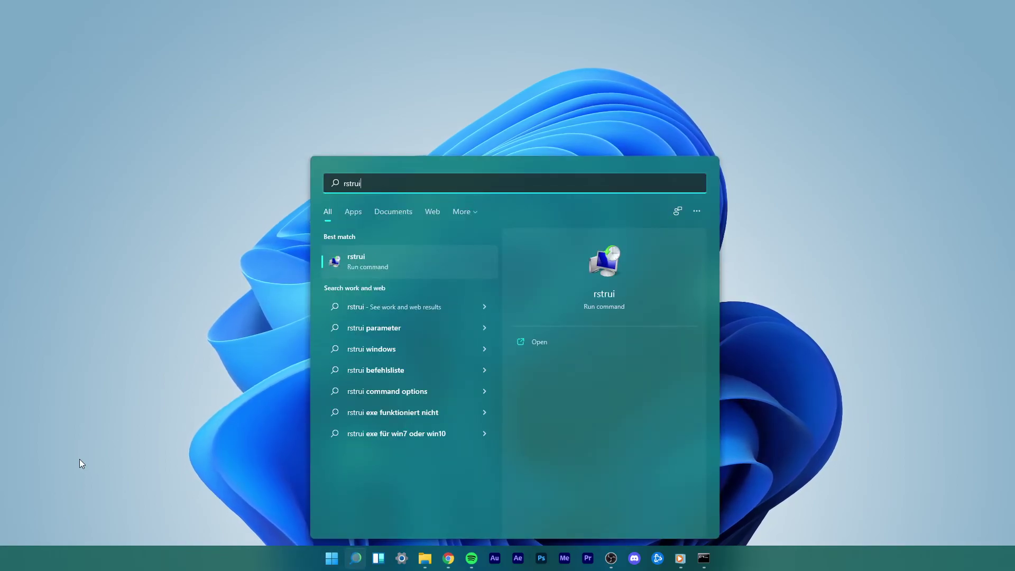
click(371, 262)
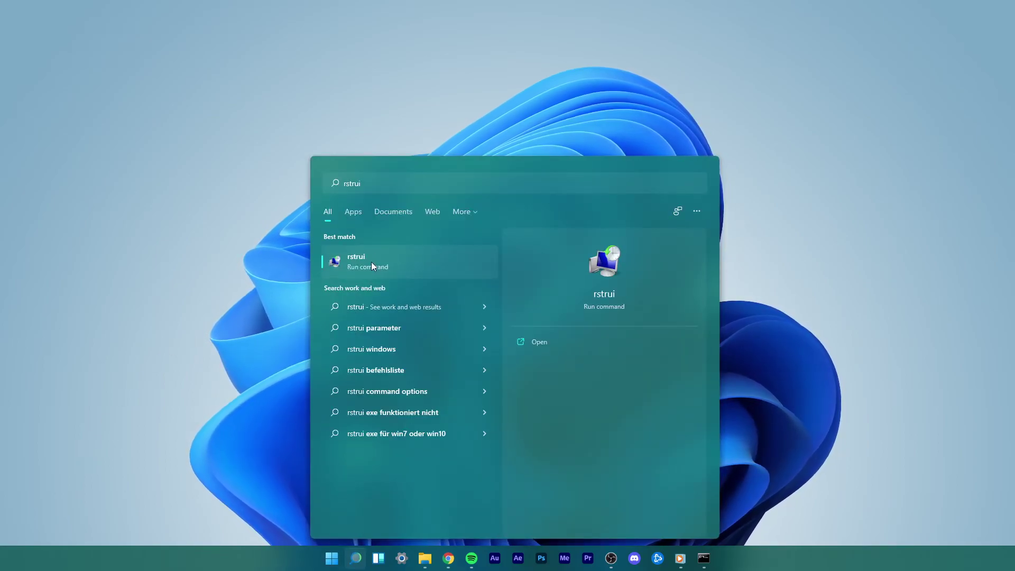
click(337, 262)
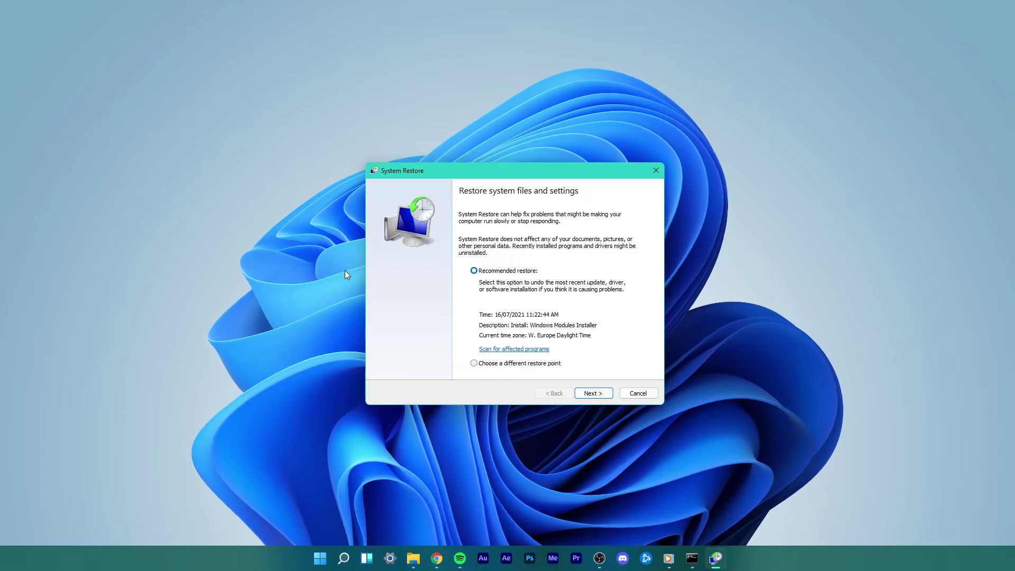
Step: Review the recommended 16/07/2021 restore point on Windows (C:) and return to its confirm page
click(590, 393)
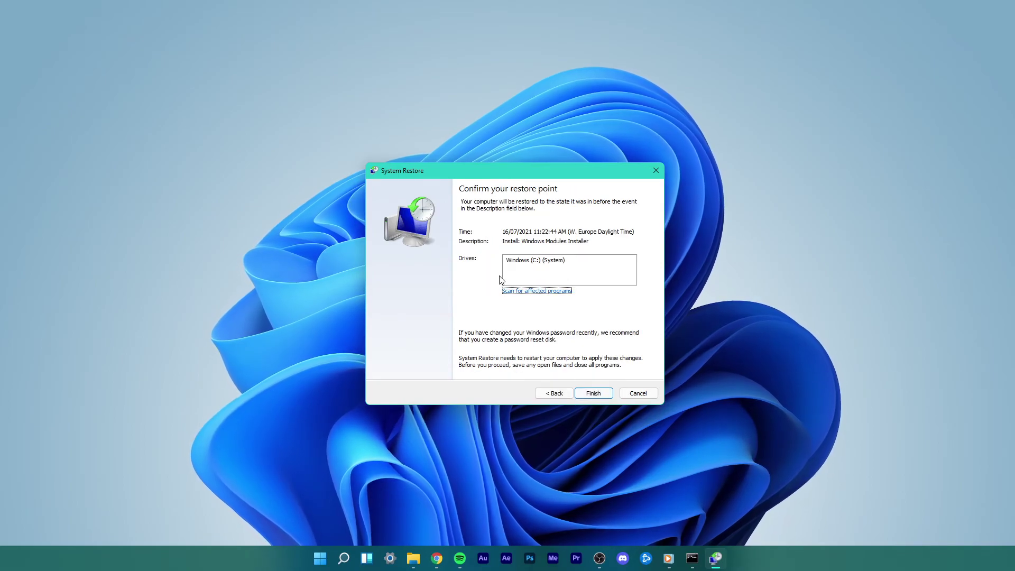
click(523, 262)
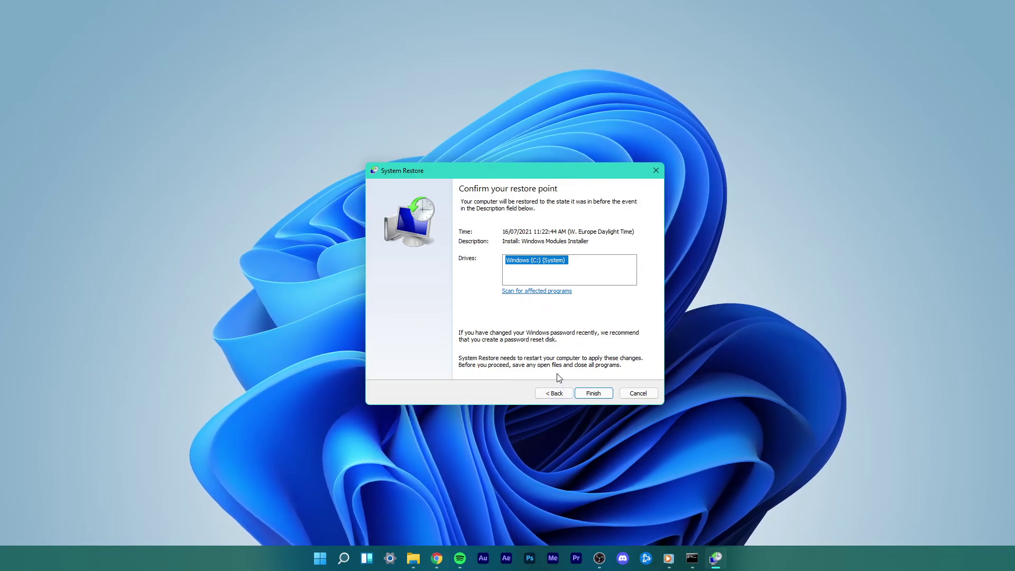
click(553, 393)
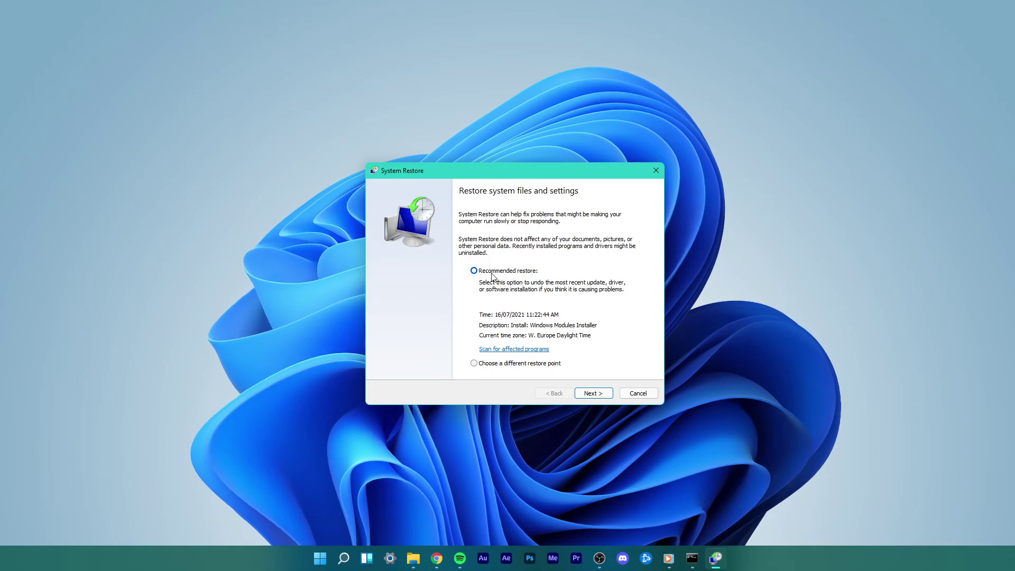
click(592, 393)
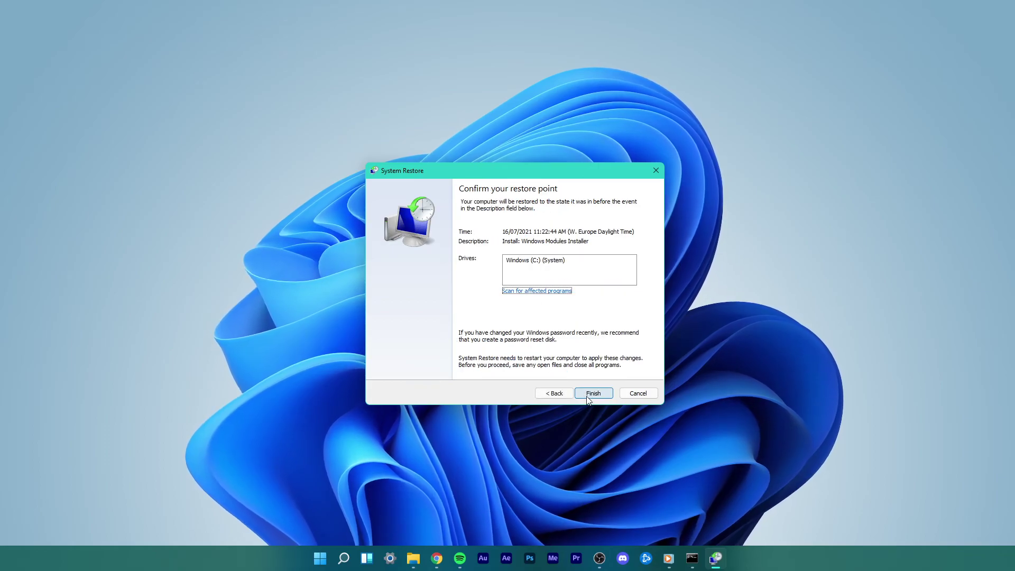